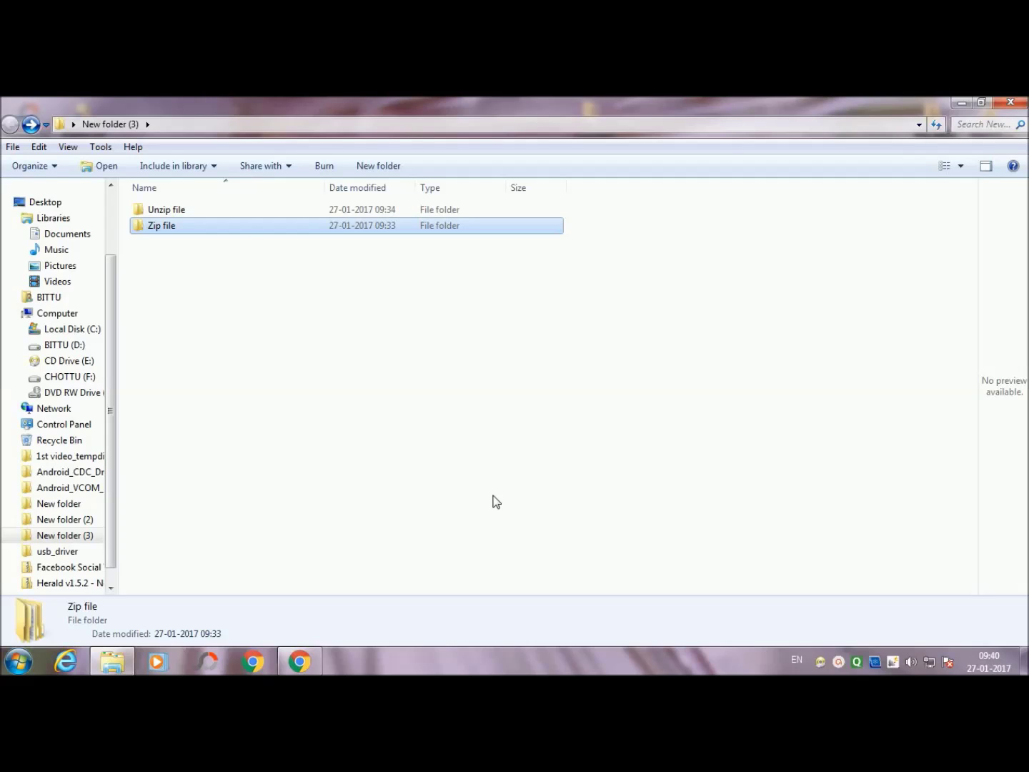
# Step: Inspect the contents of the LP Root Tools and Lava_Iris_X8_L_S007_20151008 archives in the Zip file folder
pyautogui.doubleClick(245, 233)
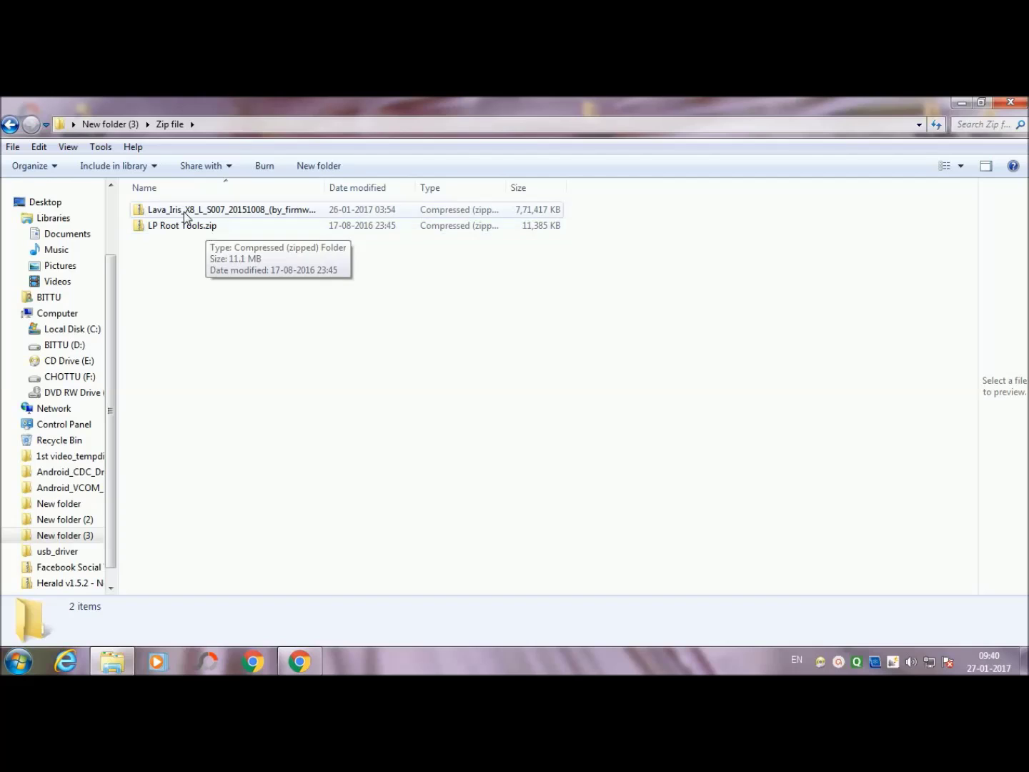
pyautogui.doubleClick(221, 222)
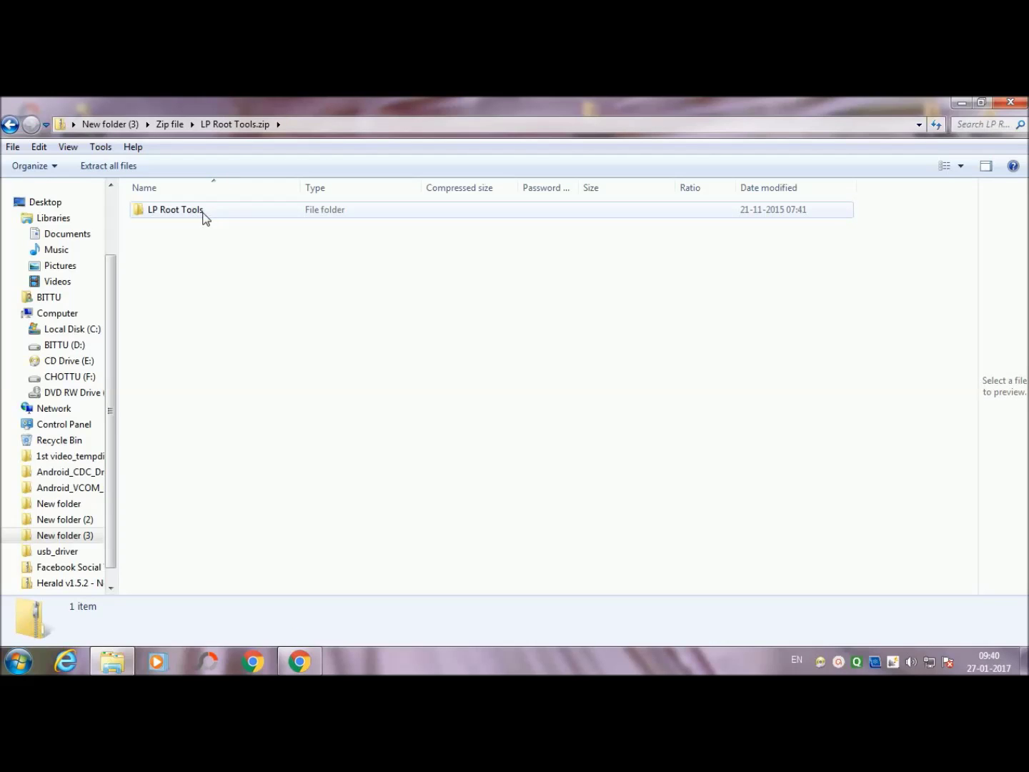
pyautogui.click(10, 124)
pyautogui.doubleClick(200, 209)
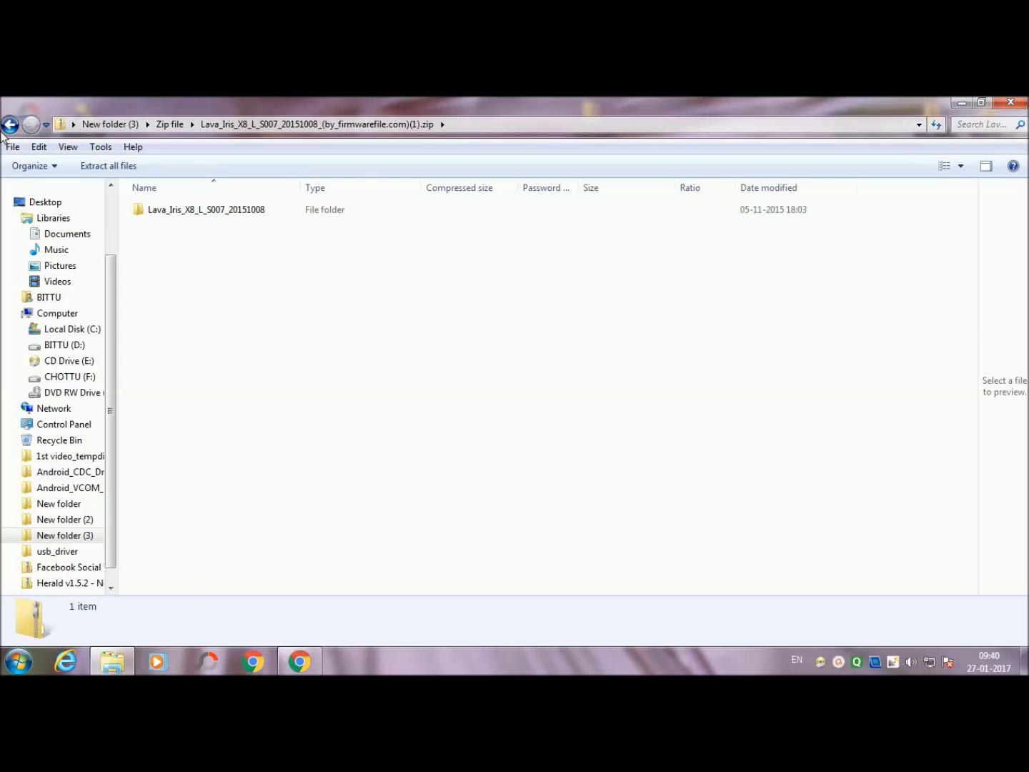
pyautogui.click(9, 124)
pyautogui.click(10, 124)
# Step: Open the LP Root Tools folder inside Unzip file and look through BETA-SuperSU-v2.52.zip
pyautogui.doubleClick(174, 213)
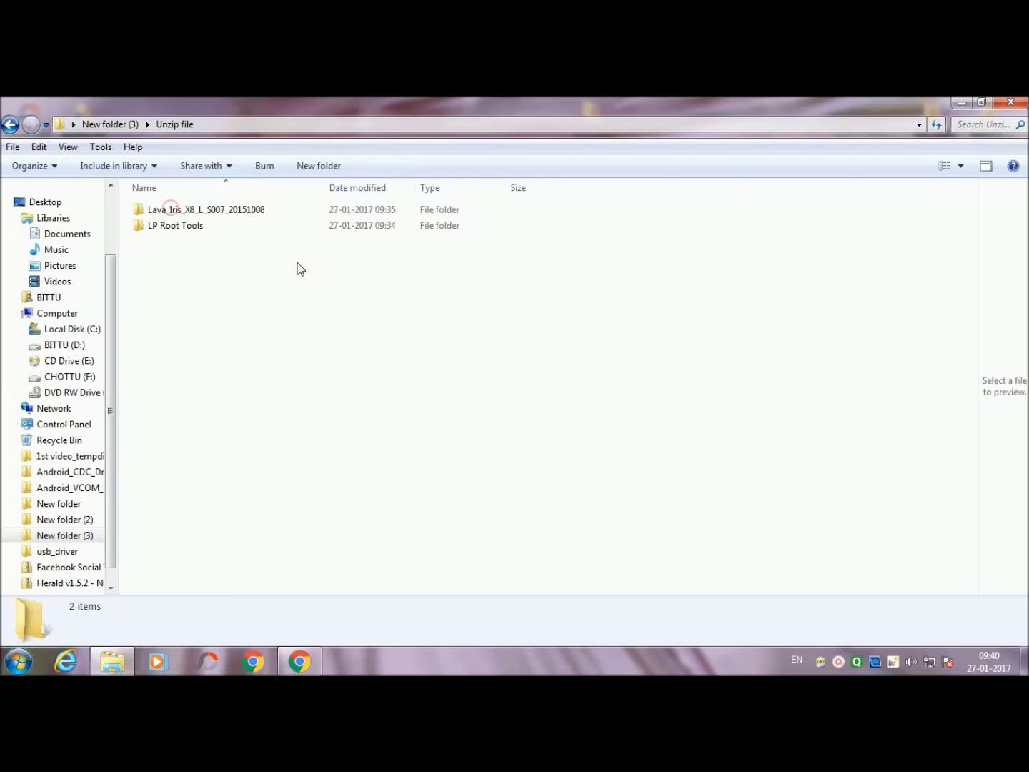
pyautogui.doubleClick(207, 228)
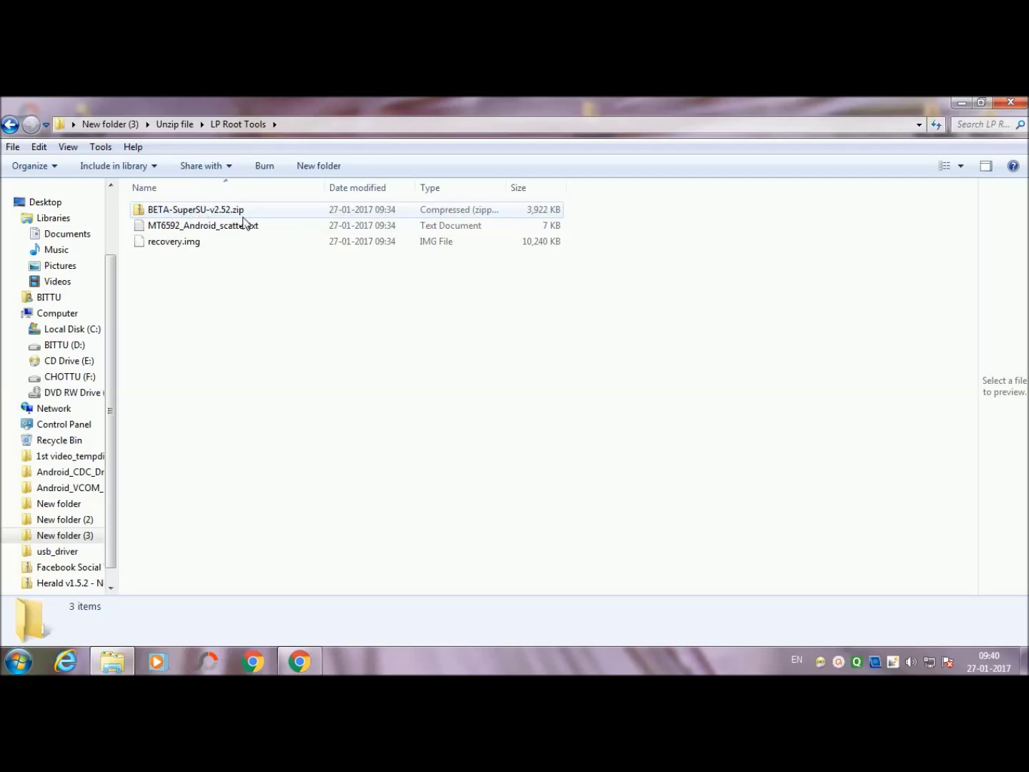
pyautogui.doubleClick(236, 211)
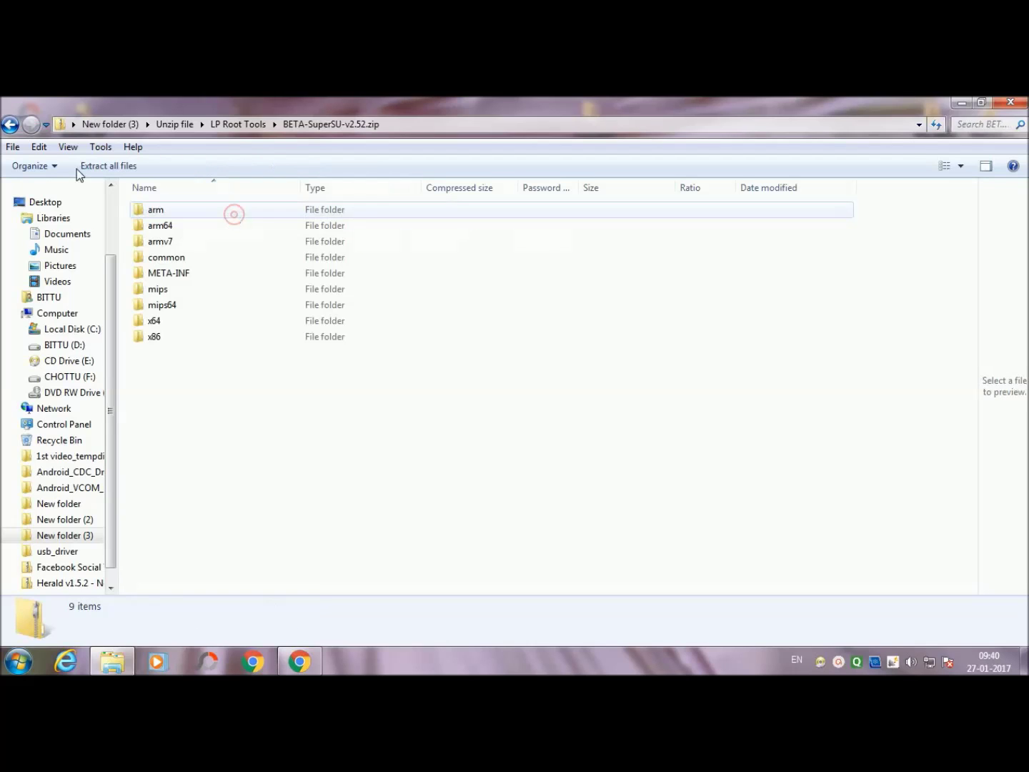
pyautogui.click(9, 125)
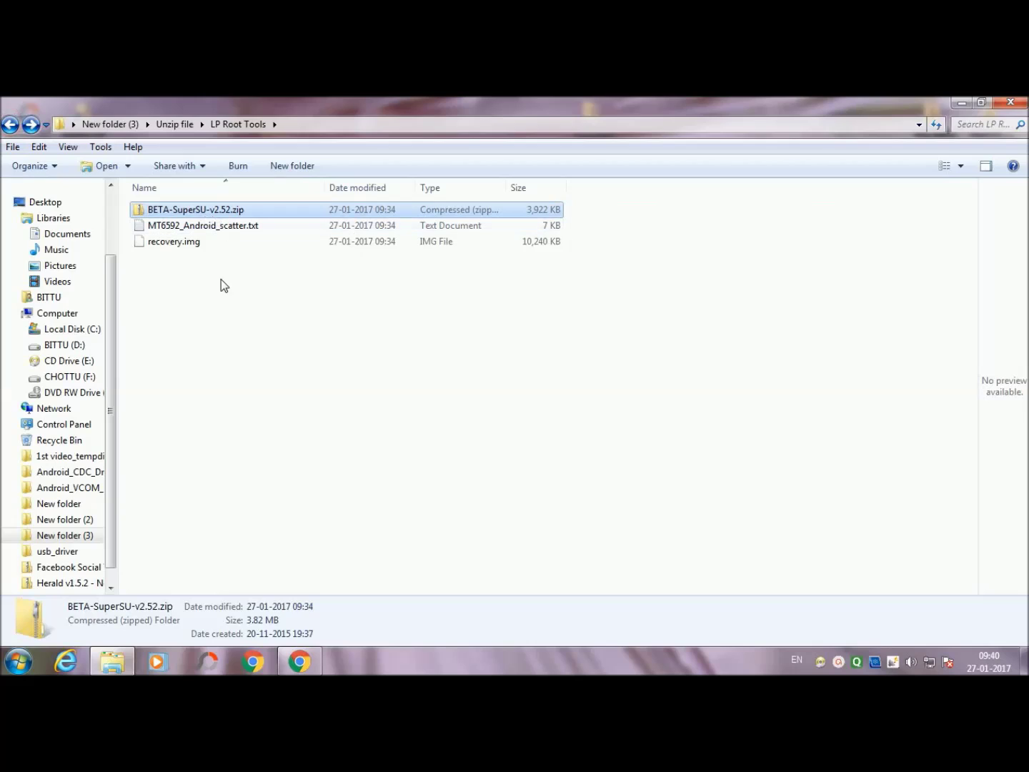
pyautogui.click(232, 308)
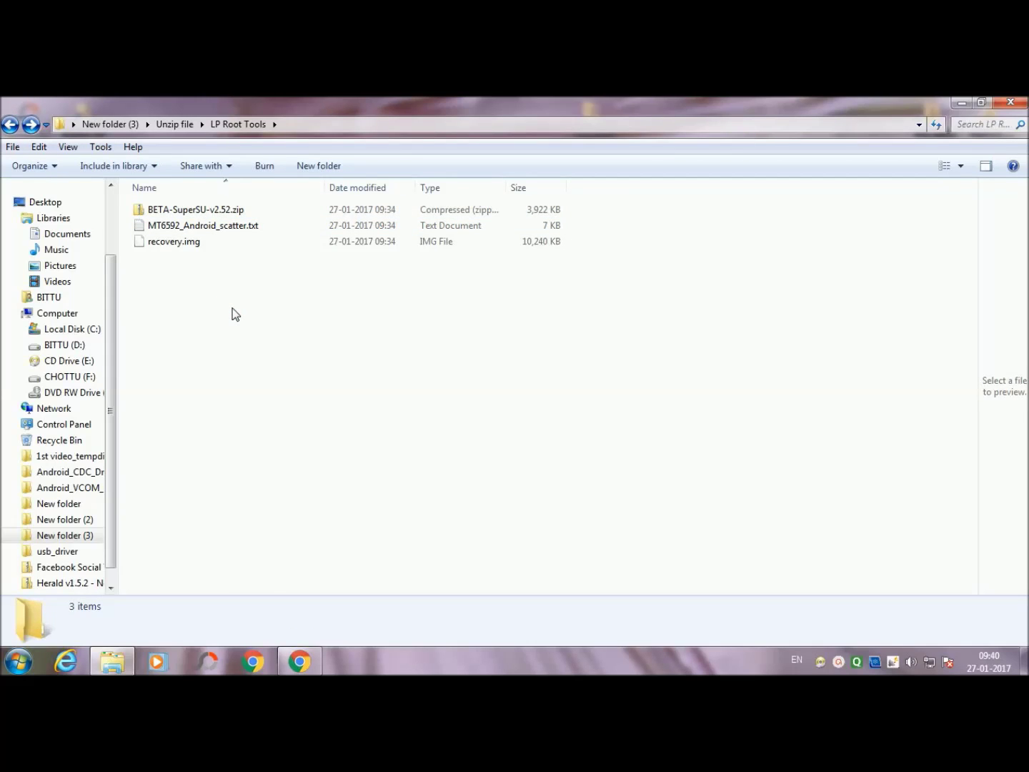
# Step: Copy MT6592_Android_scatter.txt and recovery.img from the LP Root Tools folder
pyautogui.click(206, 244)
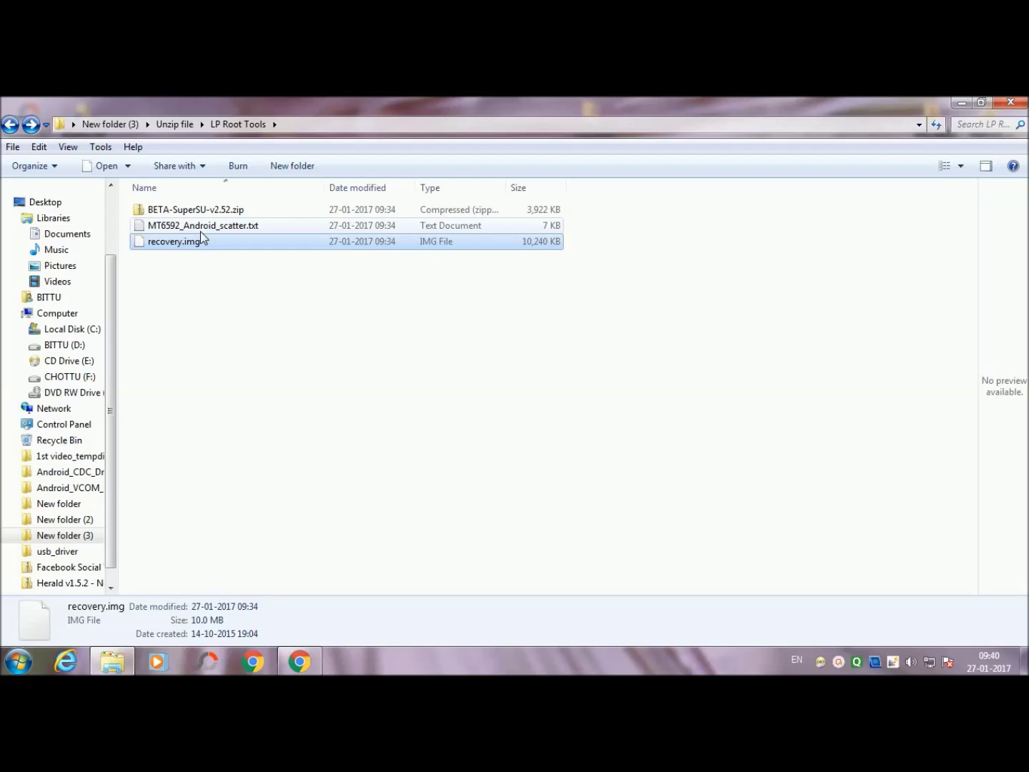
pyautogui.click(201, 228)
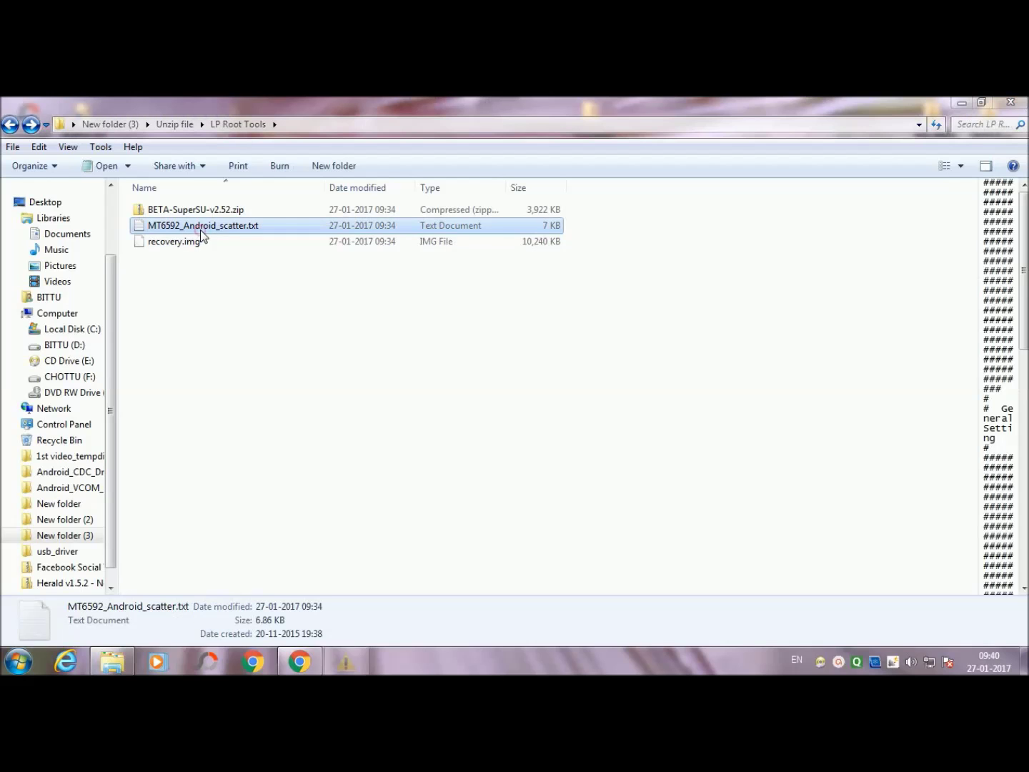
pyautogui.click(697, 217)
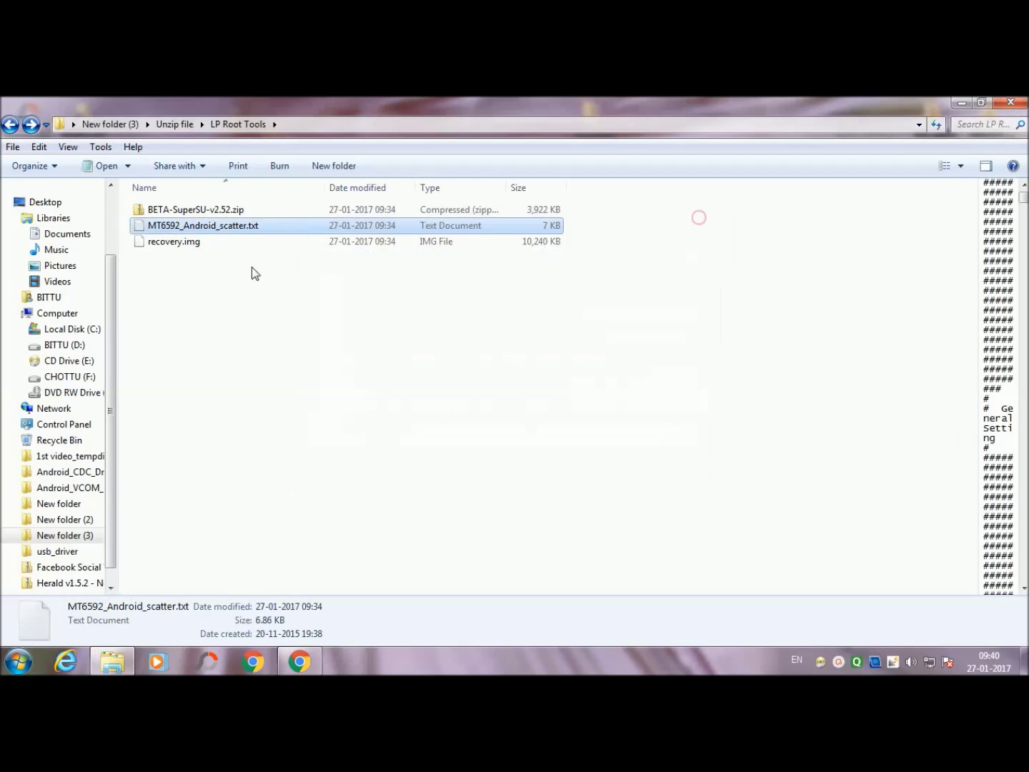
pyautogui.keyDown('ctrl'); pyautogui.click(211, 240); pyautogui.keyUp('ctrl')
pyautogui.rightClick(210, 239)
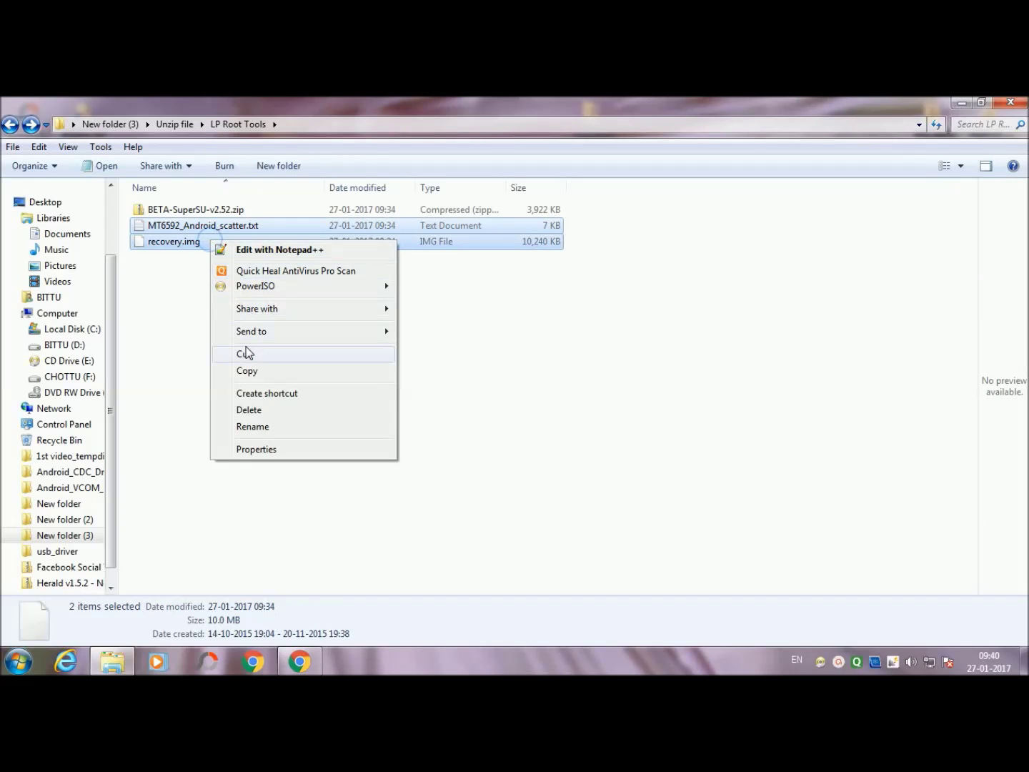
pyautogui.click(247, 371)
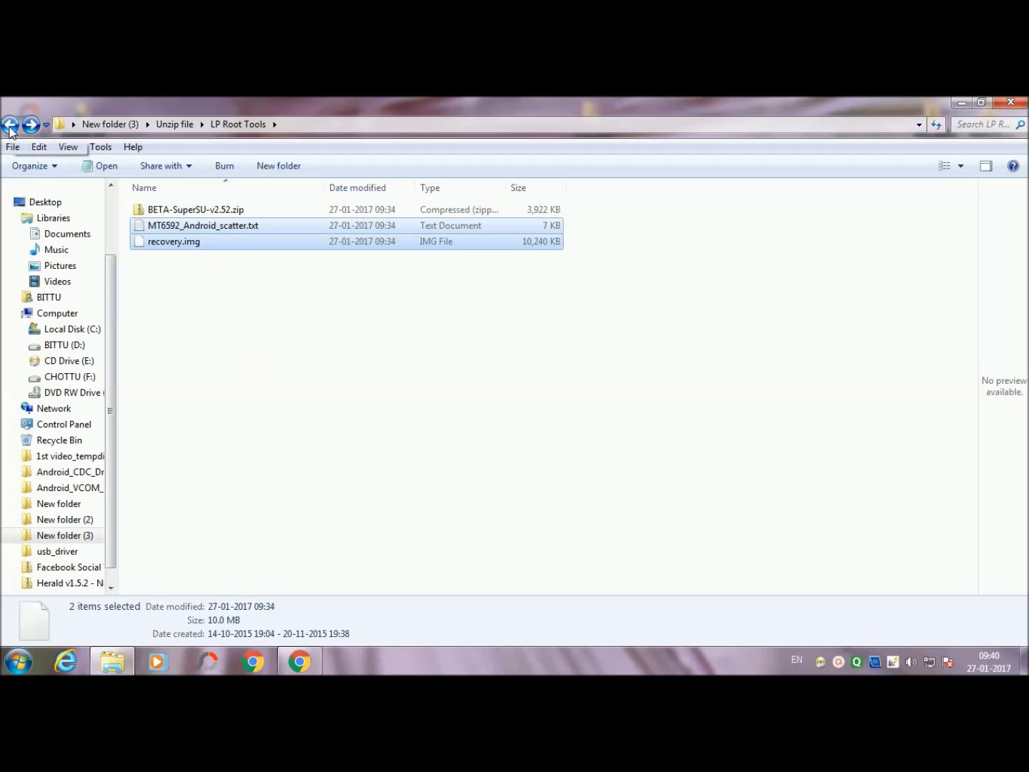
# Step: Paste the two copied files into the Firmware folder of Lava_Iris_X8_L_S007_20151008, replacing the existing files of the same name
pyautogui.hotkey('alt', 'Up')
pyautogui.doubleClick(180, 210)
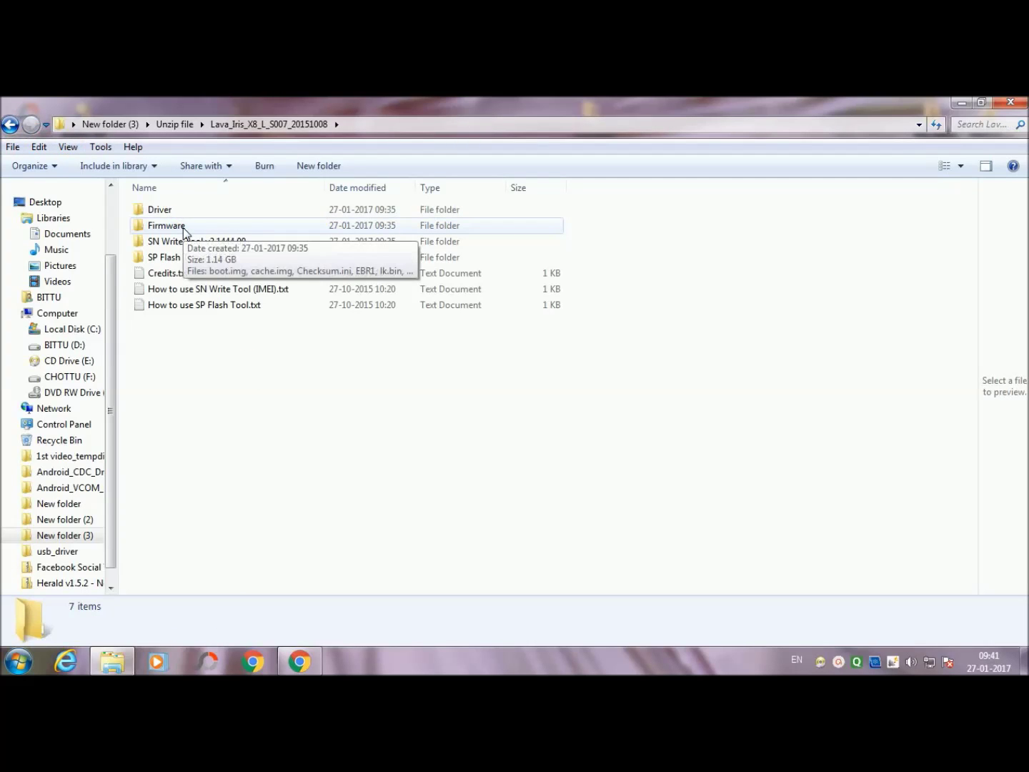
pyautogui.doubleClick(184, 228)
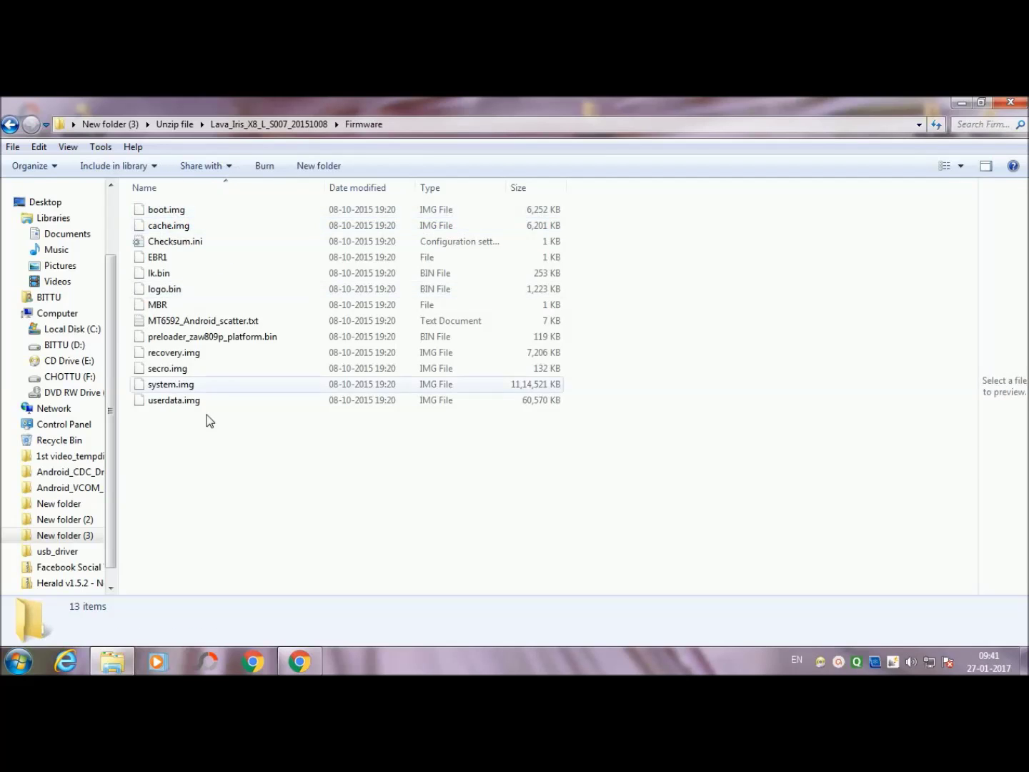
pyautogui.rightClick(223, 458)
pyautogui.click(268, 348)
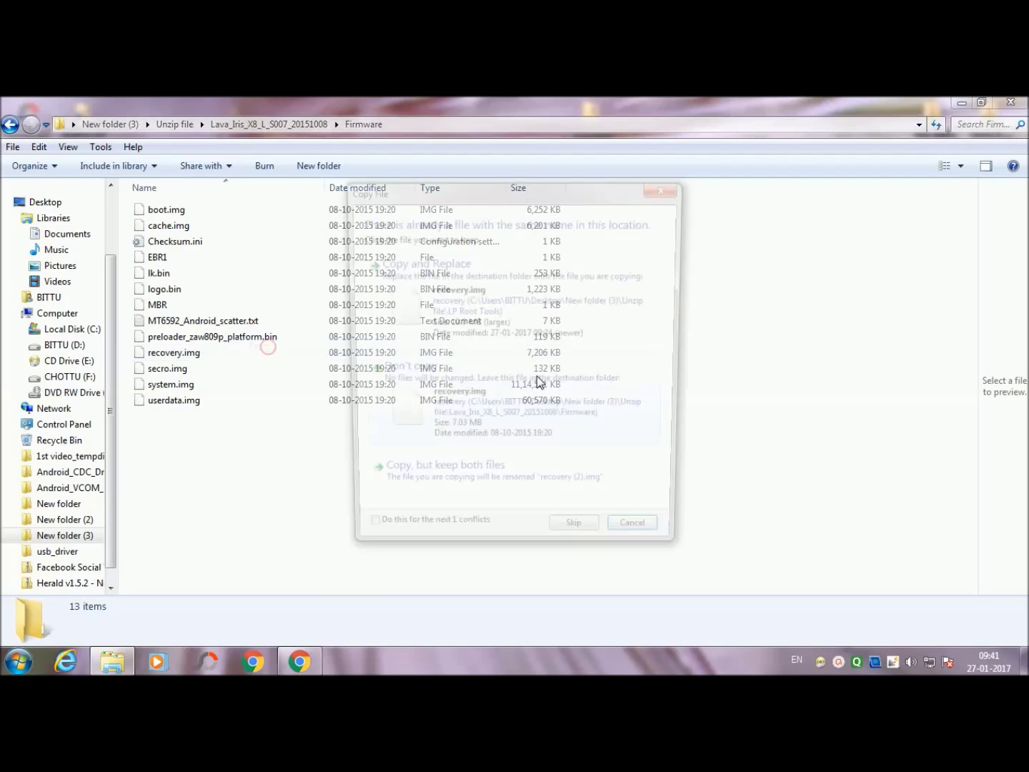
pyautogui.click(468, 322)
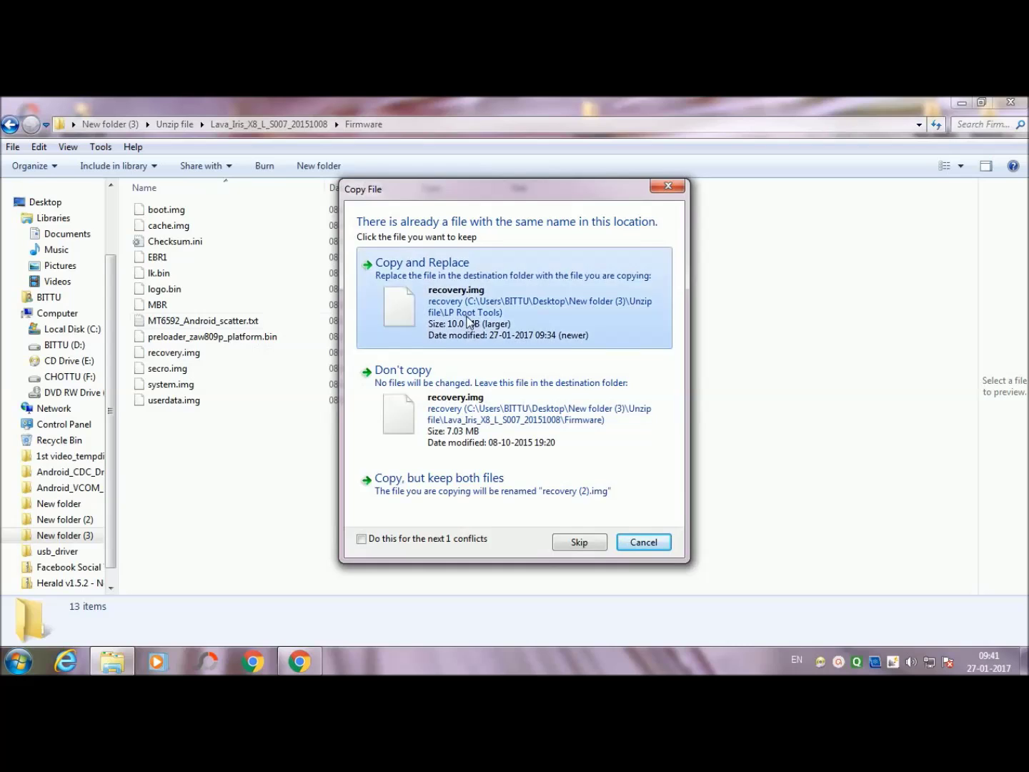
pyautogui.click(469, 321)
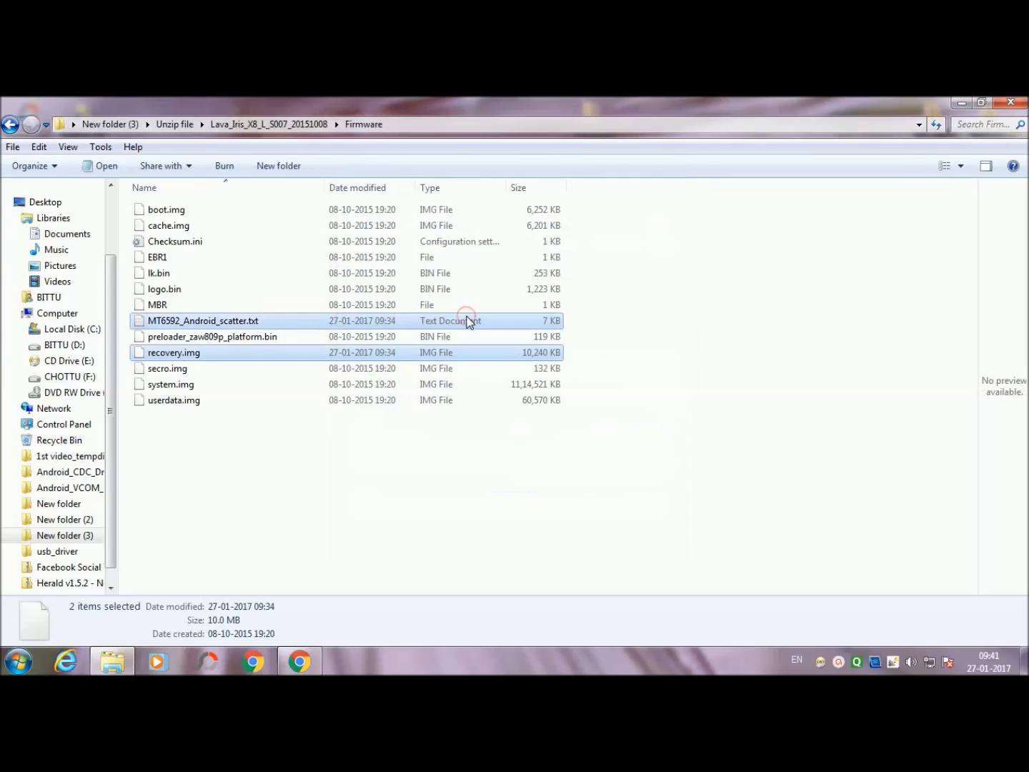
pyautogui.click(406, 498)
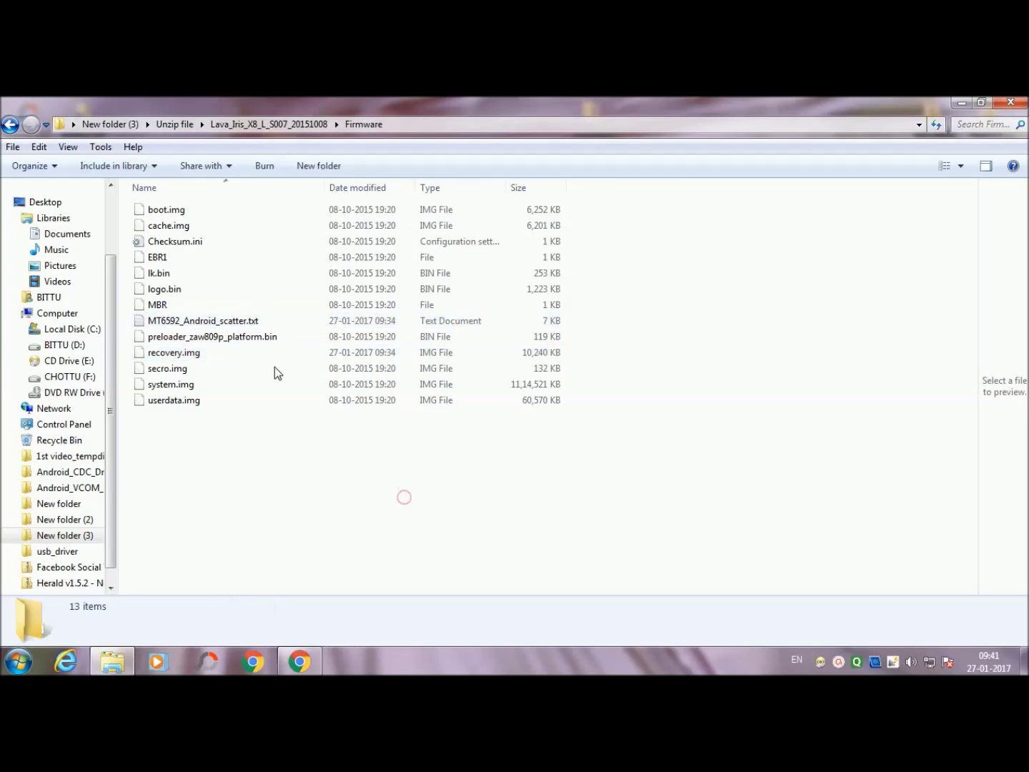
# Step: Delete Checksum.ini from the Firmware folder to the Recycle Bin
pyautogui.click(191, 248)
pyautogui.rightClick(192, 247)
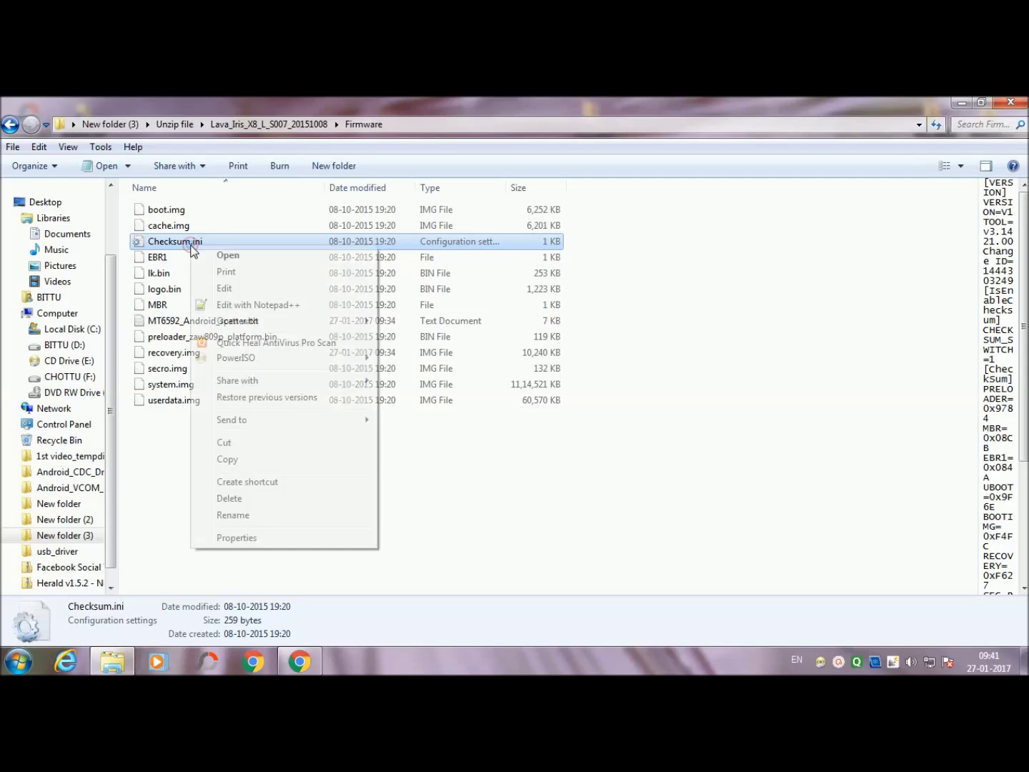
pyautogui.click(235, 498)
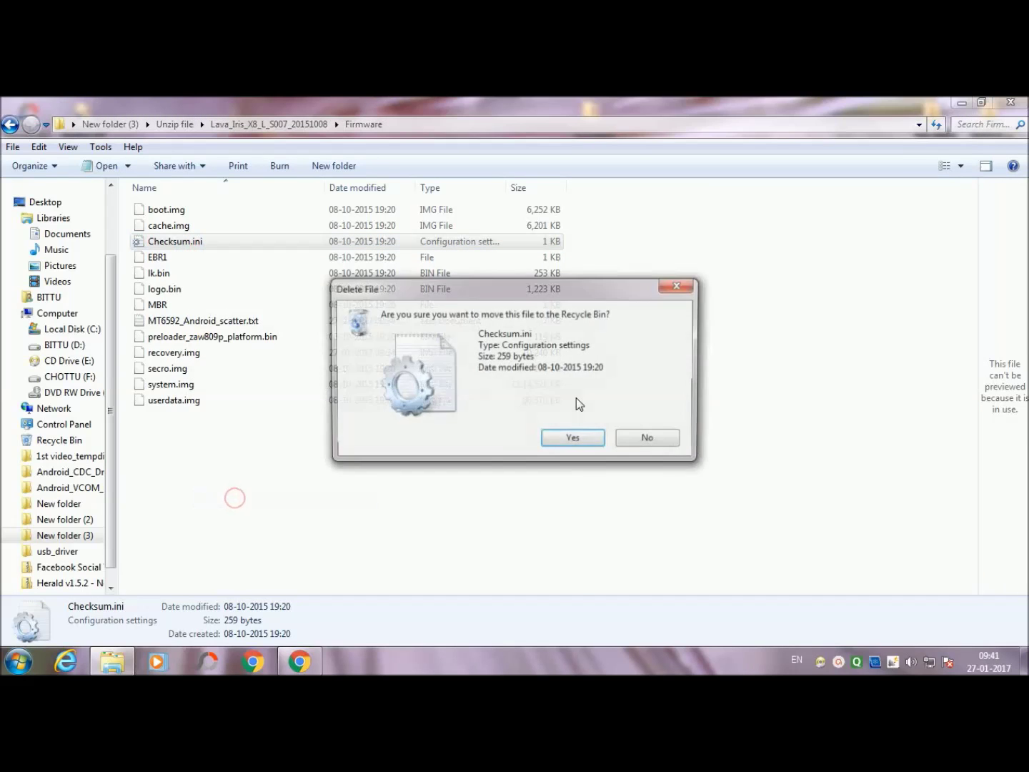
pyautogui.click(575, 439)
pyautogui.click(420, 501)
# Step: Launch flash_tool.exe from the SP Flash Tool v5.1516 folder, dismiss the scatter file warning and move the tool's window up
pyautogui.click(10, 126)
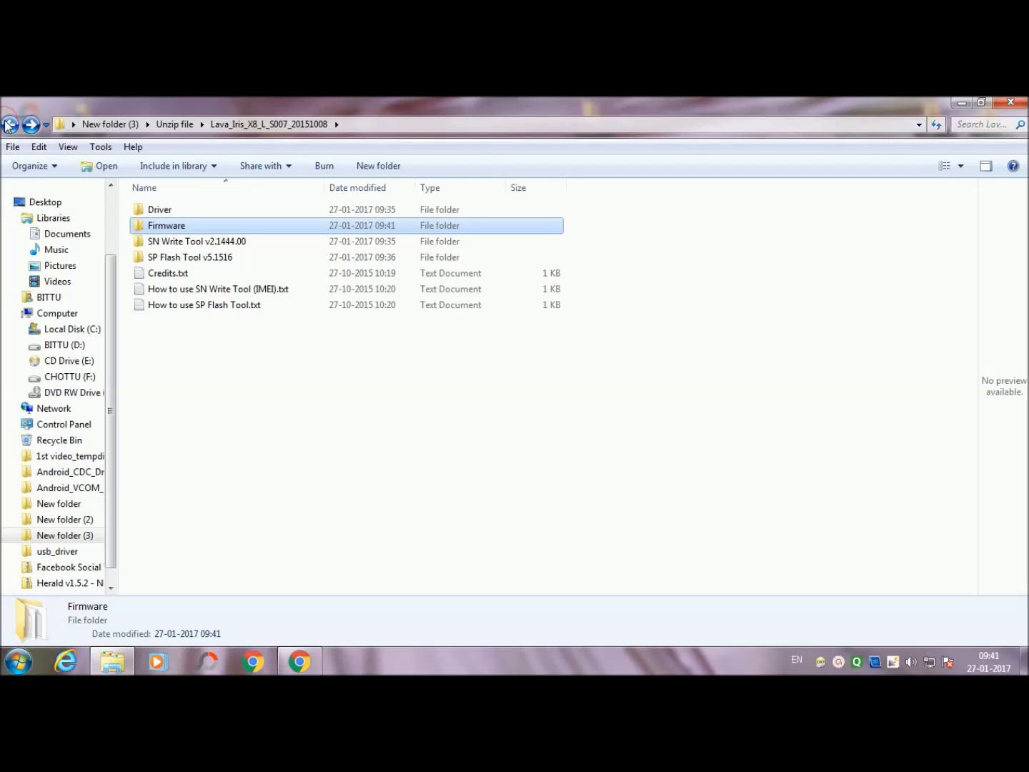
pyautogui.doubleClick(171, 256)
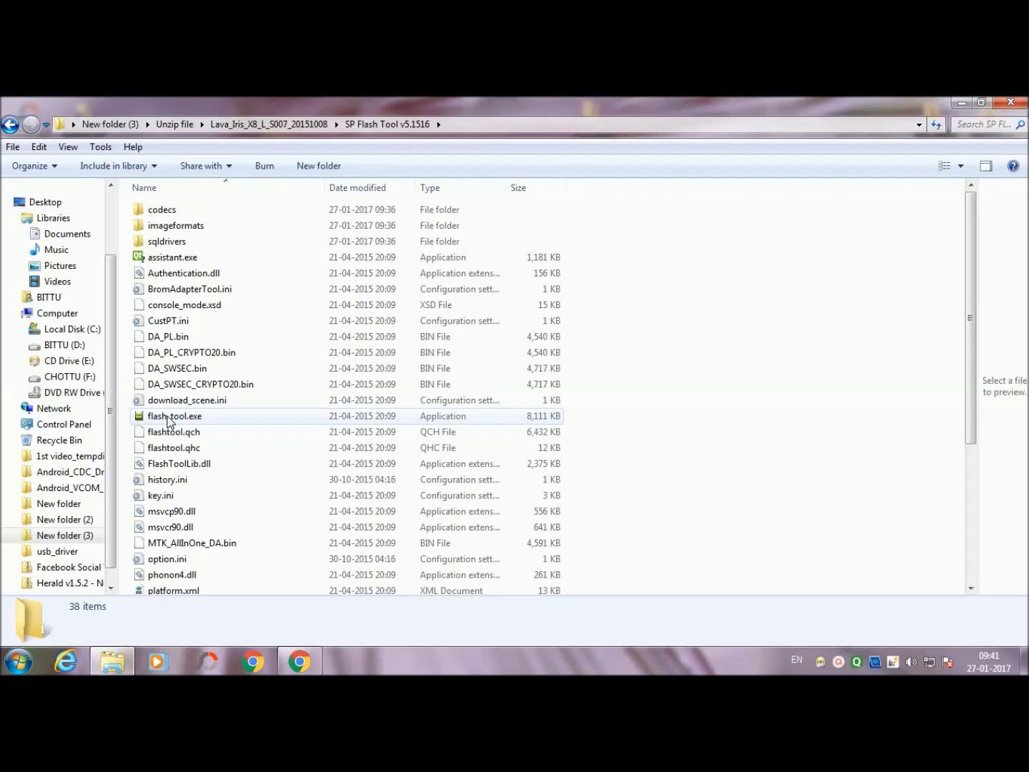
pyautogui.doubleClick(170, 420)
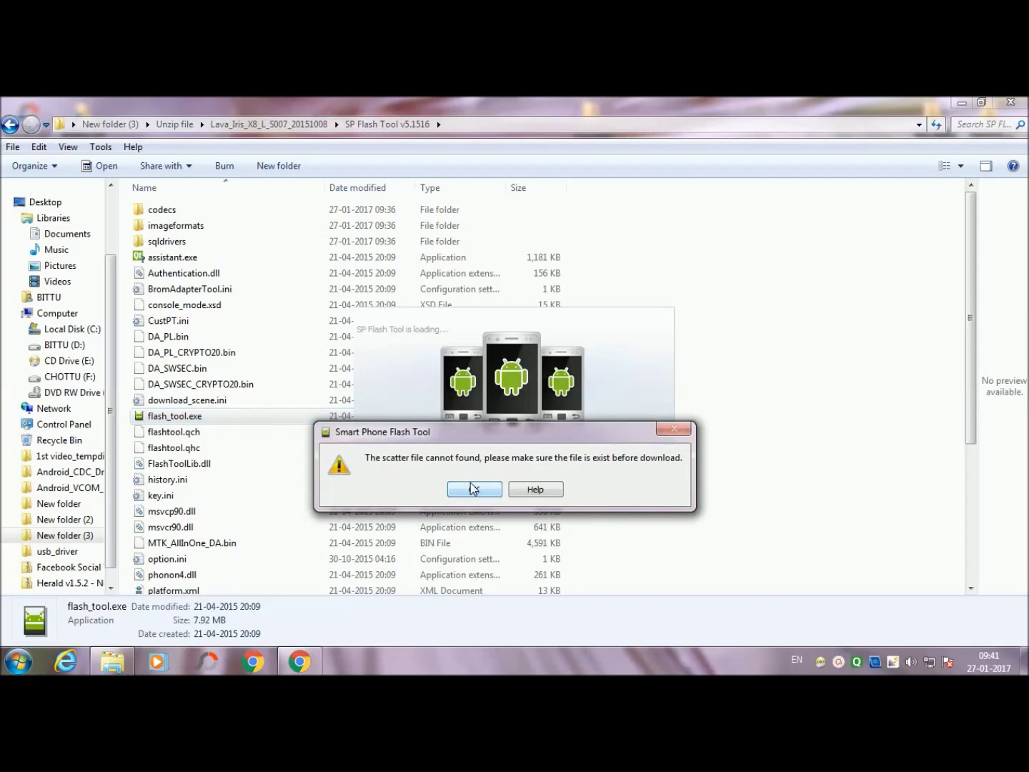
pyautogui.click(473, 488)
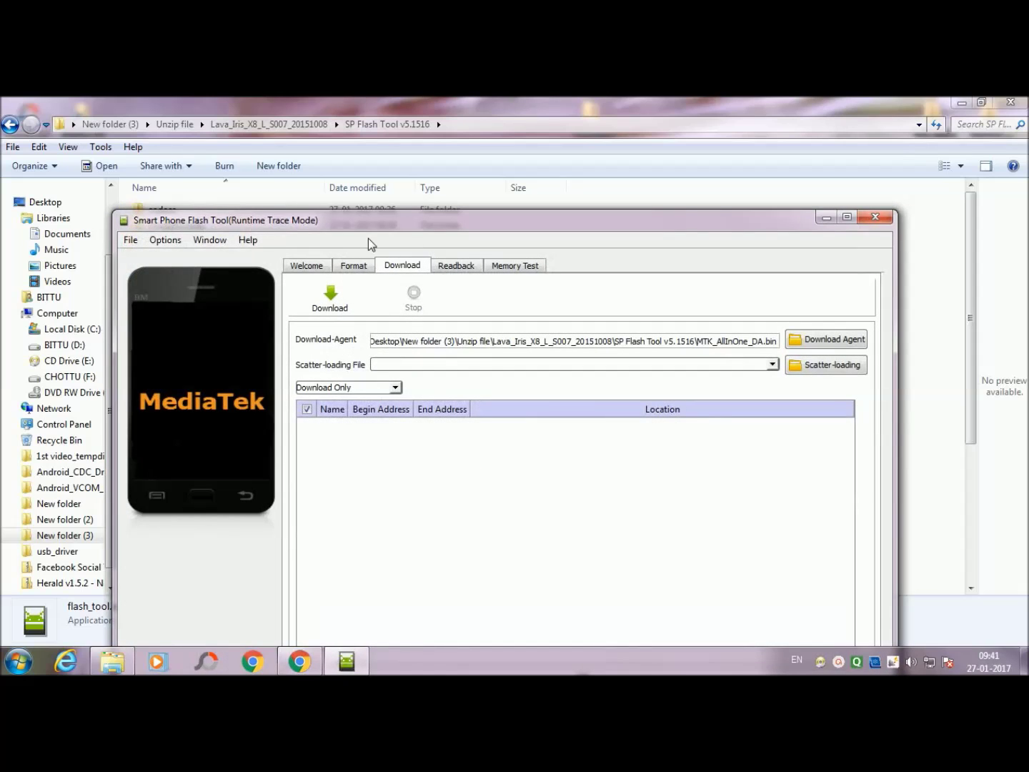
pyautogui.moveTo(355, 216); pyautogui.dragTo(351, 147)
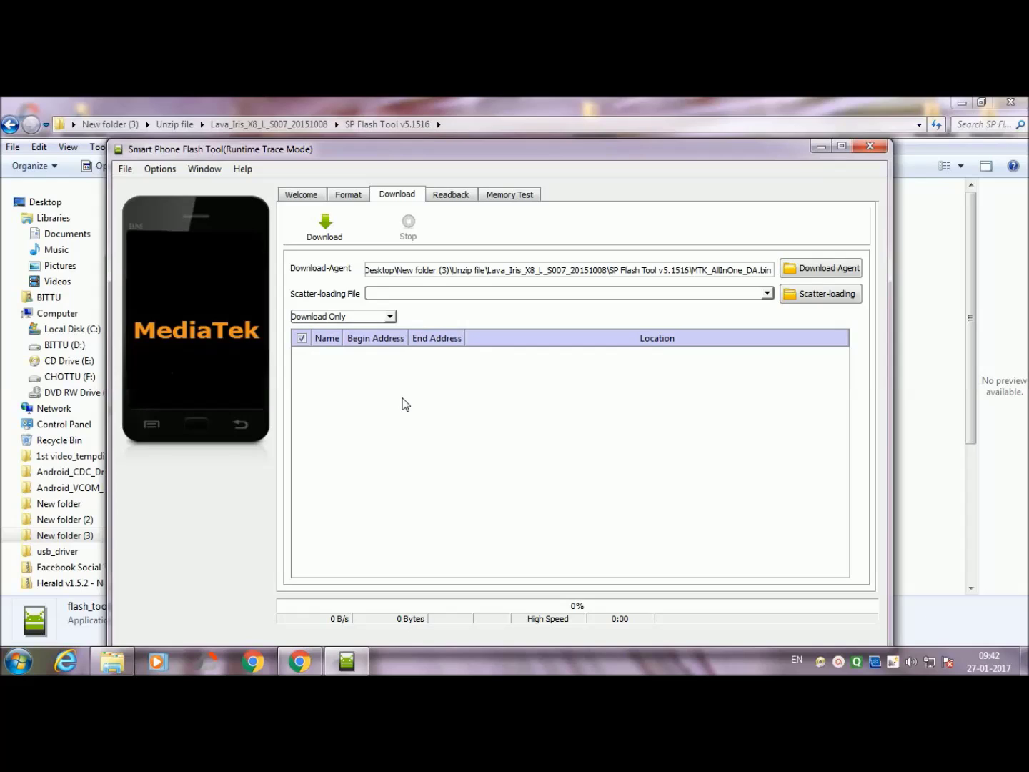
pyautogui.click(839, 662)
pyautogui.click(945, 623)
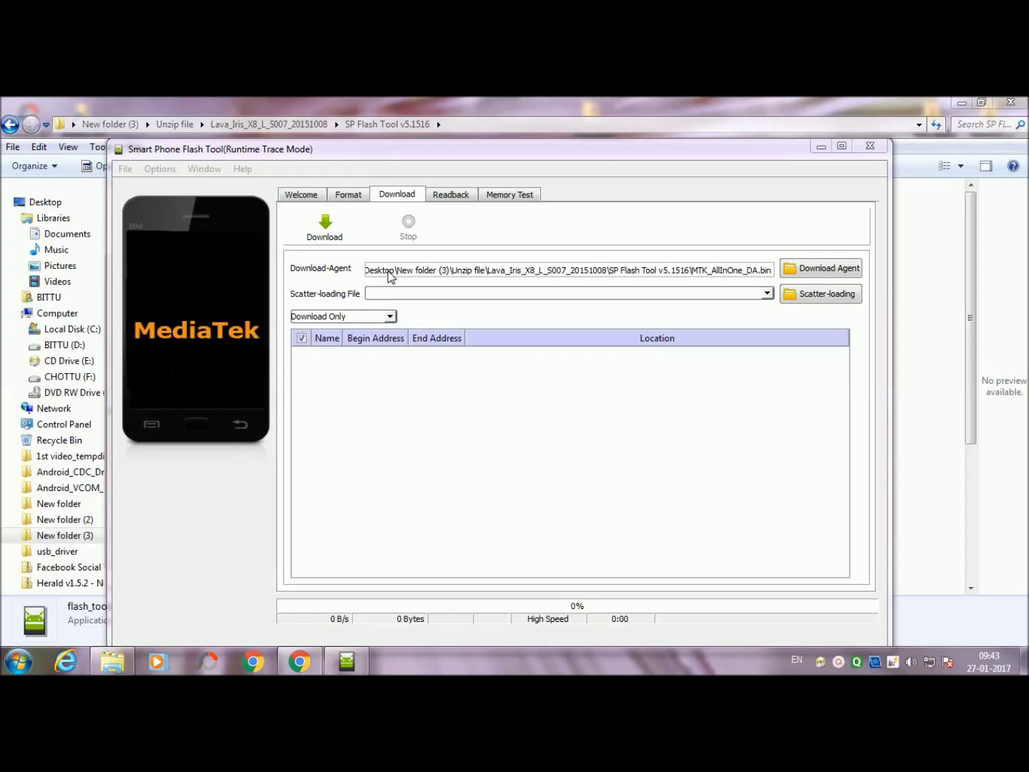
# Step: Load MT6592_Android_scatter.txt from the Lava_Iris_X8_L_S007_20151008 Firmware folder on the desktop as the scatter-loading file
pyautogui.click(829, 296)
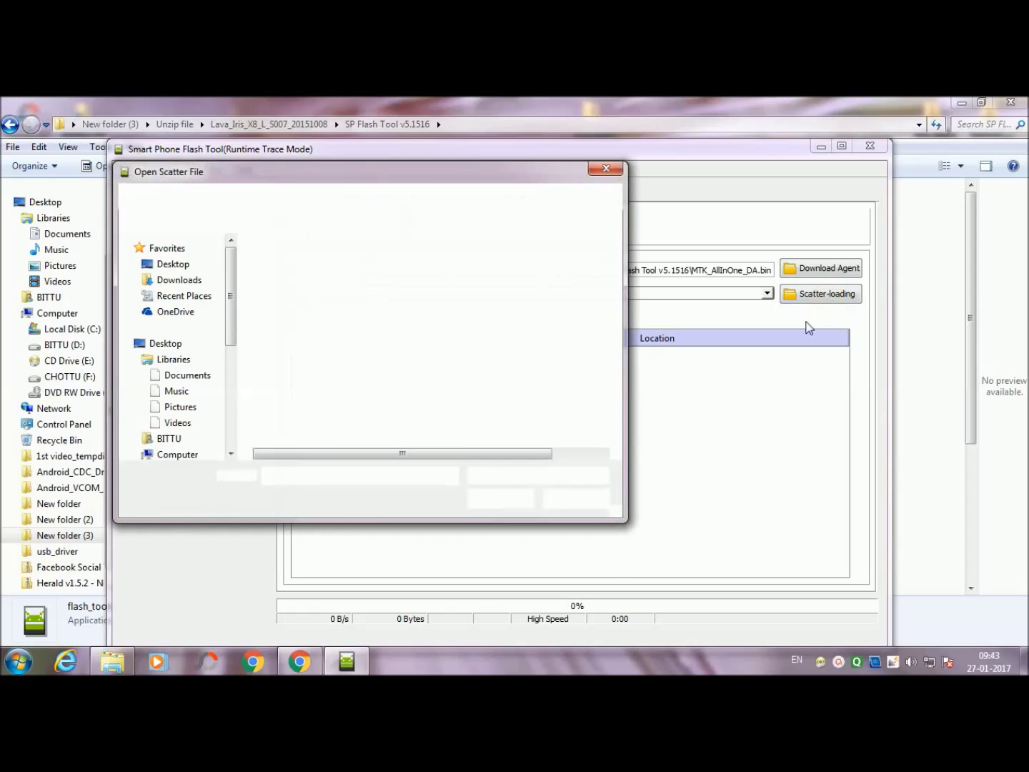
pyautogui.click(173, 265)
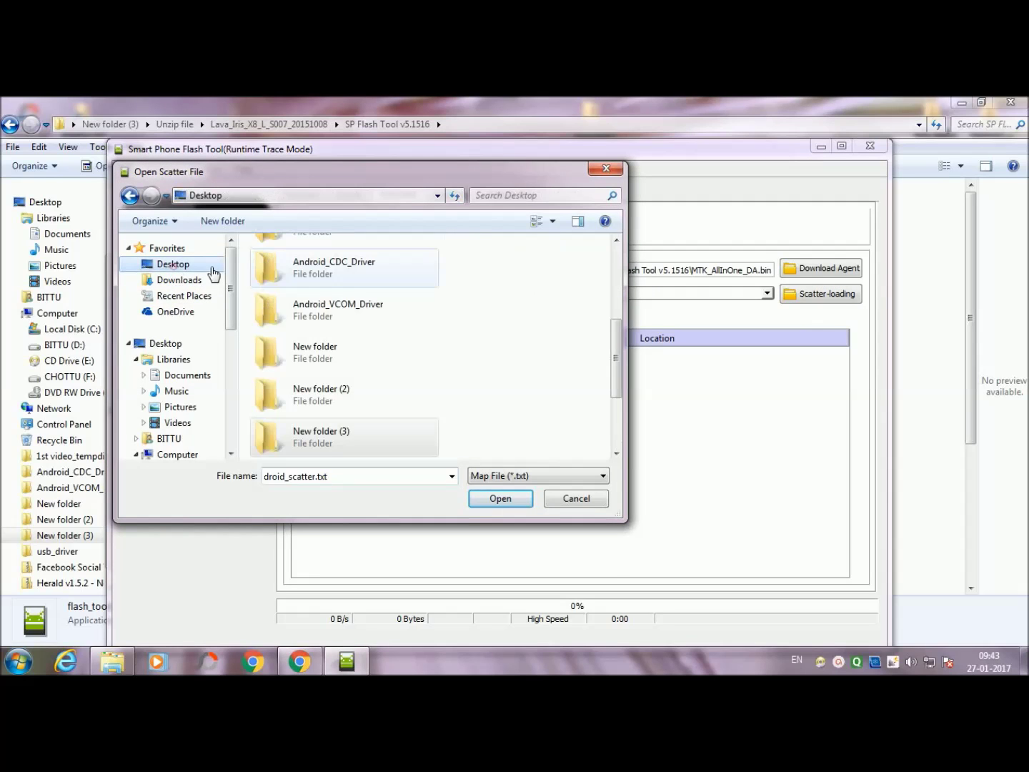
pyautogui.doubleClick(369, 434)
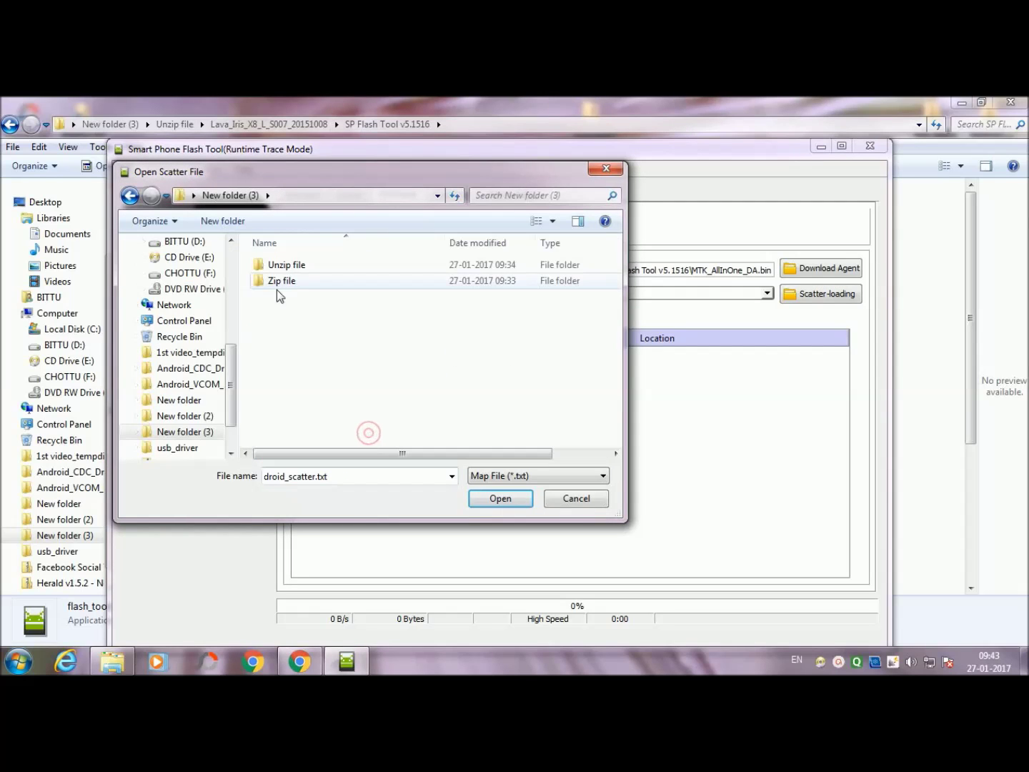
pyautogui.doubleClick(287, 264)
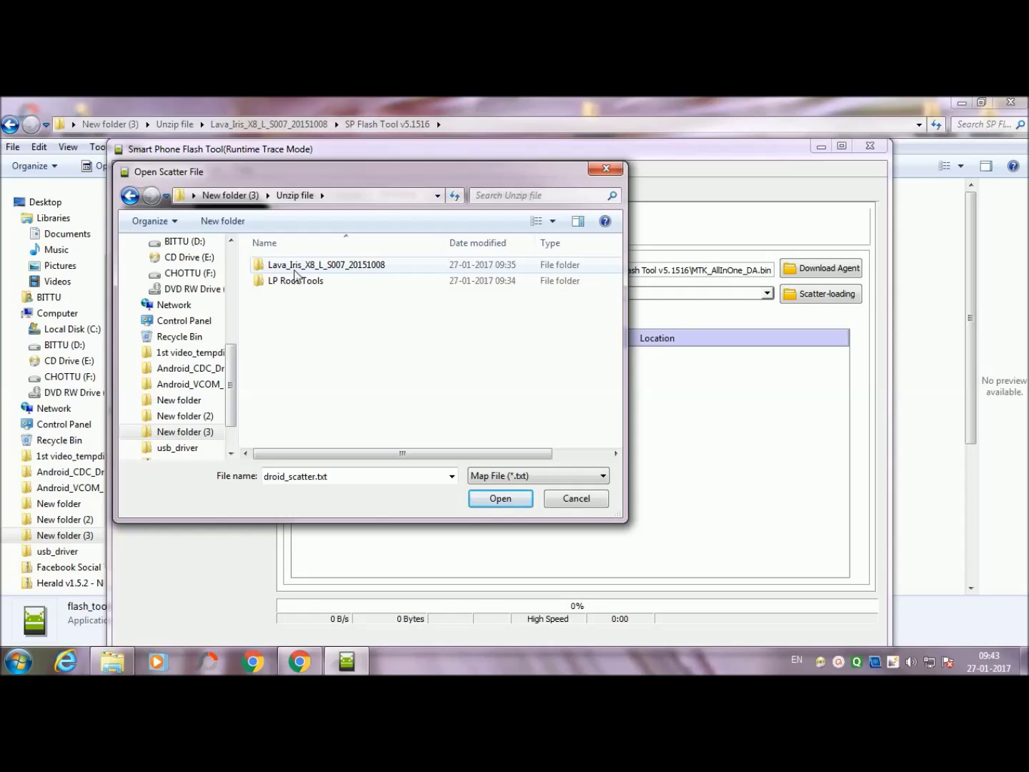
pyautogui.doubleClick(295, 270)
pyautogui.click(296, 285)
pyautogui.doubleClick(296, 281)
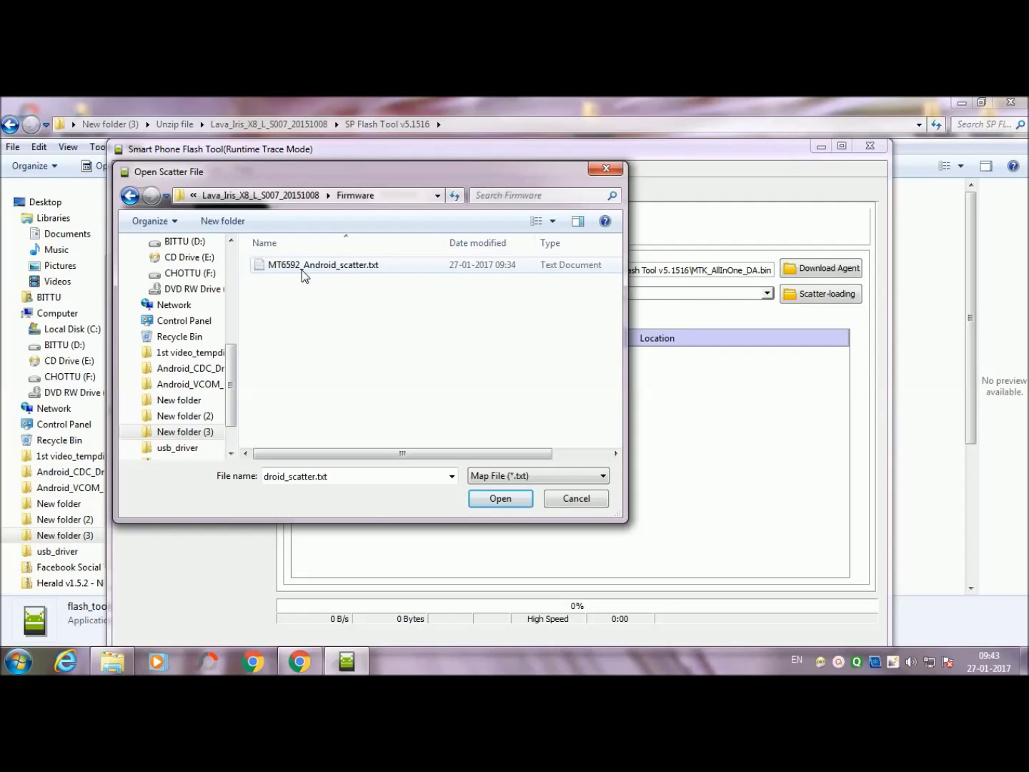
pyautogui.doubleClick(302, 268)
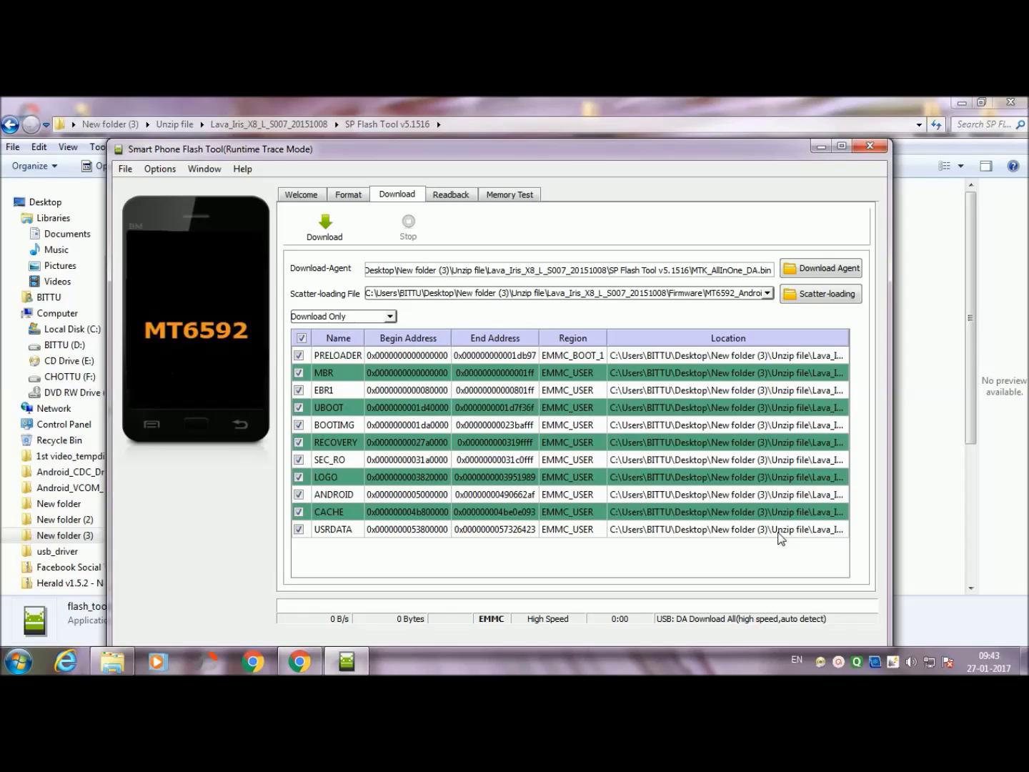
pyautogui.click(839, 664)
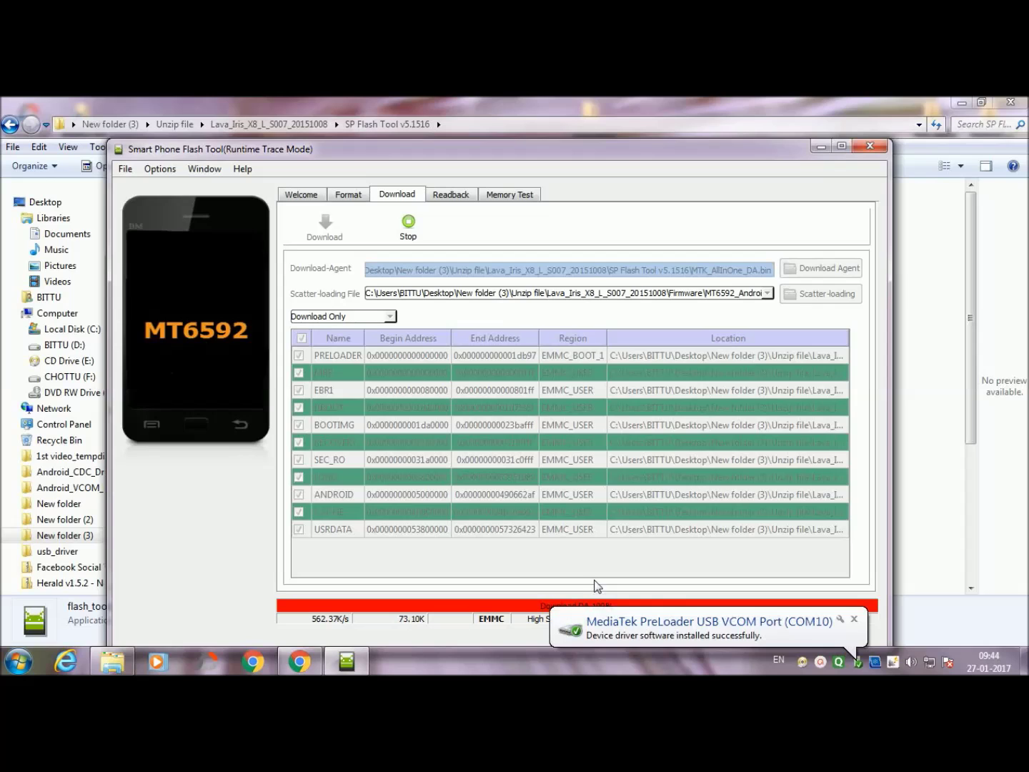
# Step: Maximize the Smart Phone Flash Tool window and dismiss the driver installation notification
pyautogui.moveTo(546, 151); pyautogui.dragTo(545, 98)
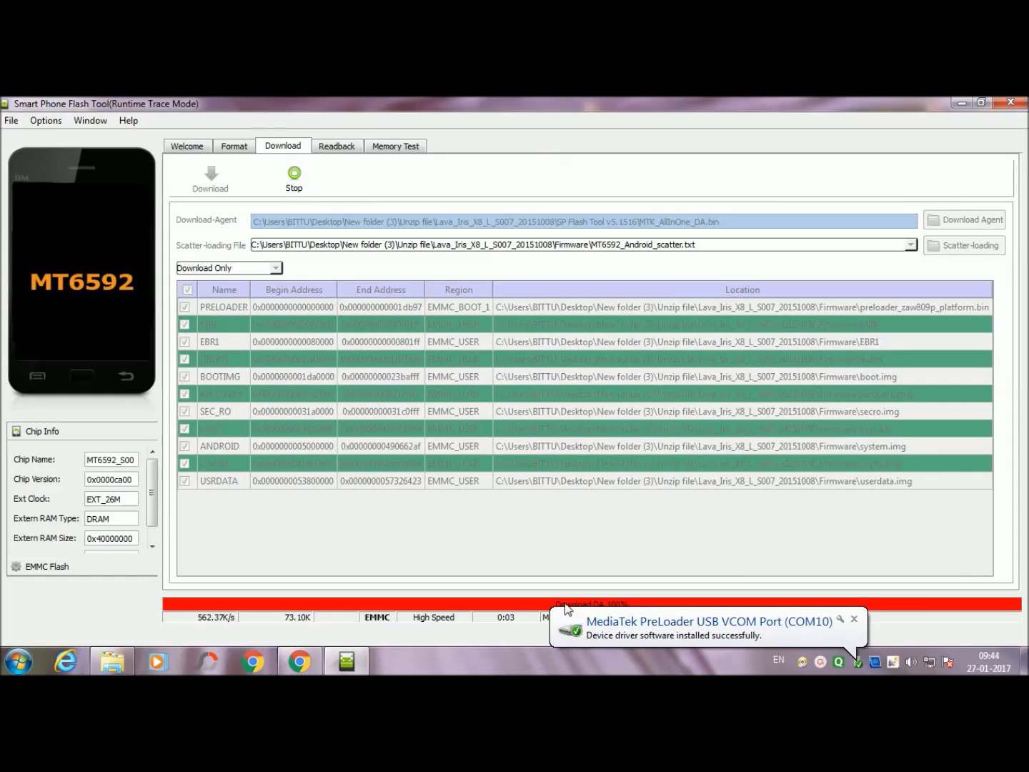
pyautogui.click(854, 619)
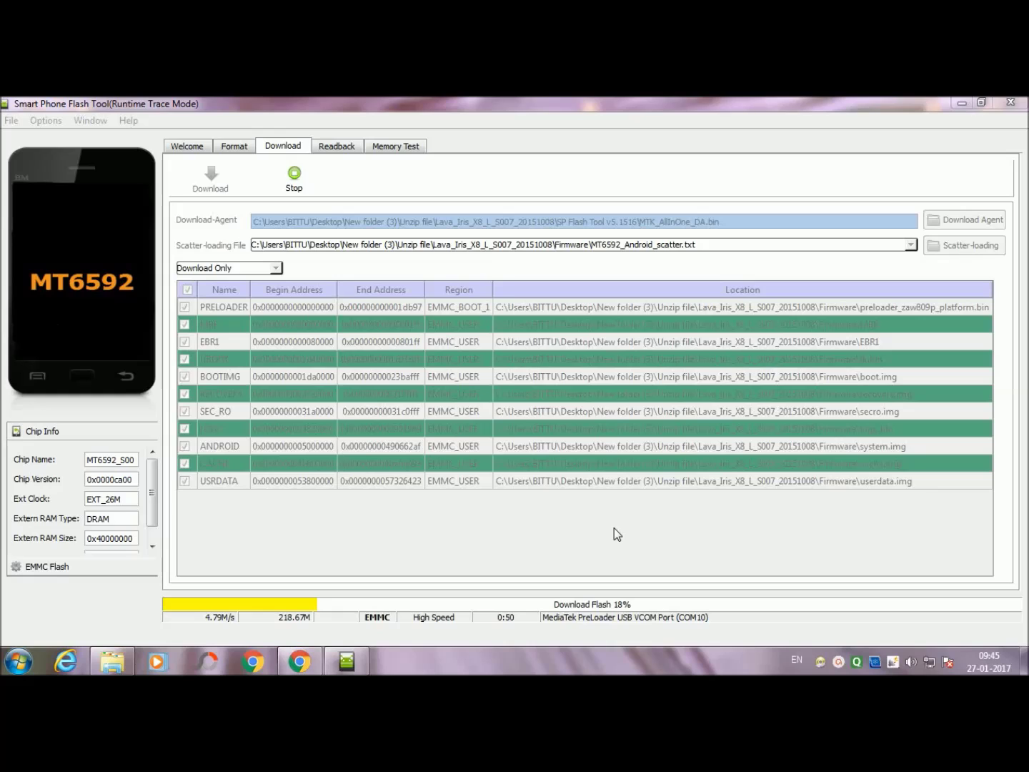
pyautogui.click(839, 662)
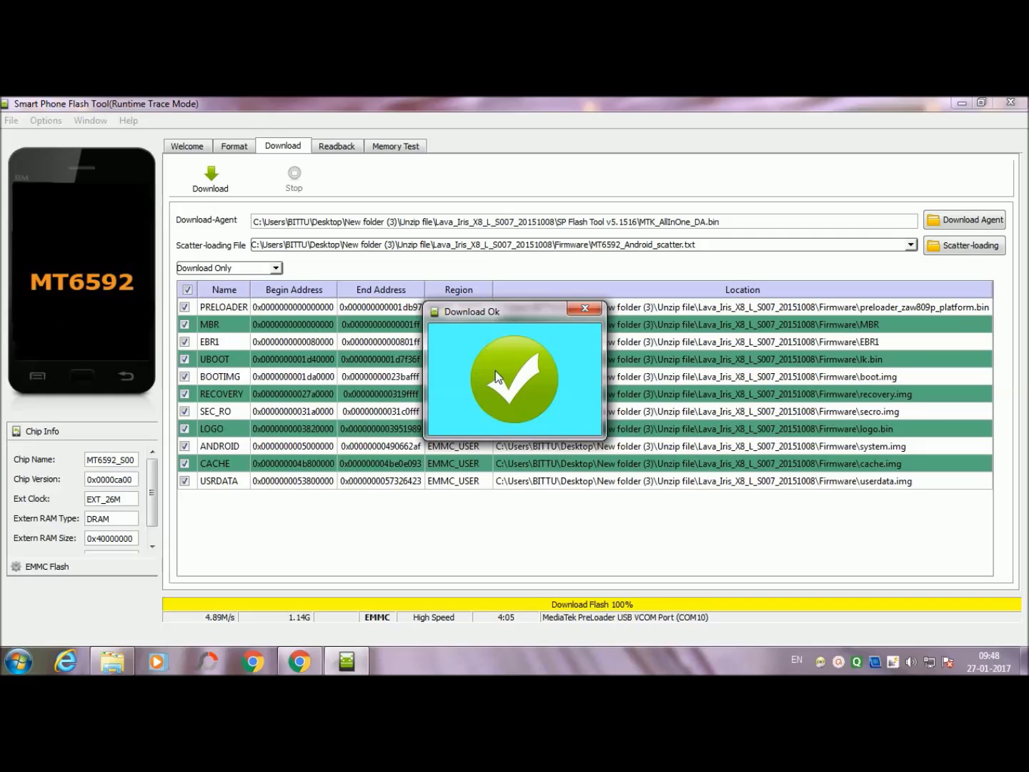
pyautogui.click(845, 661)
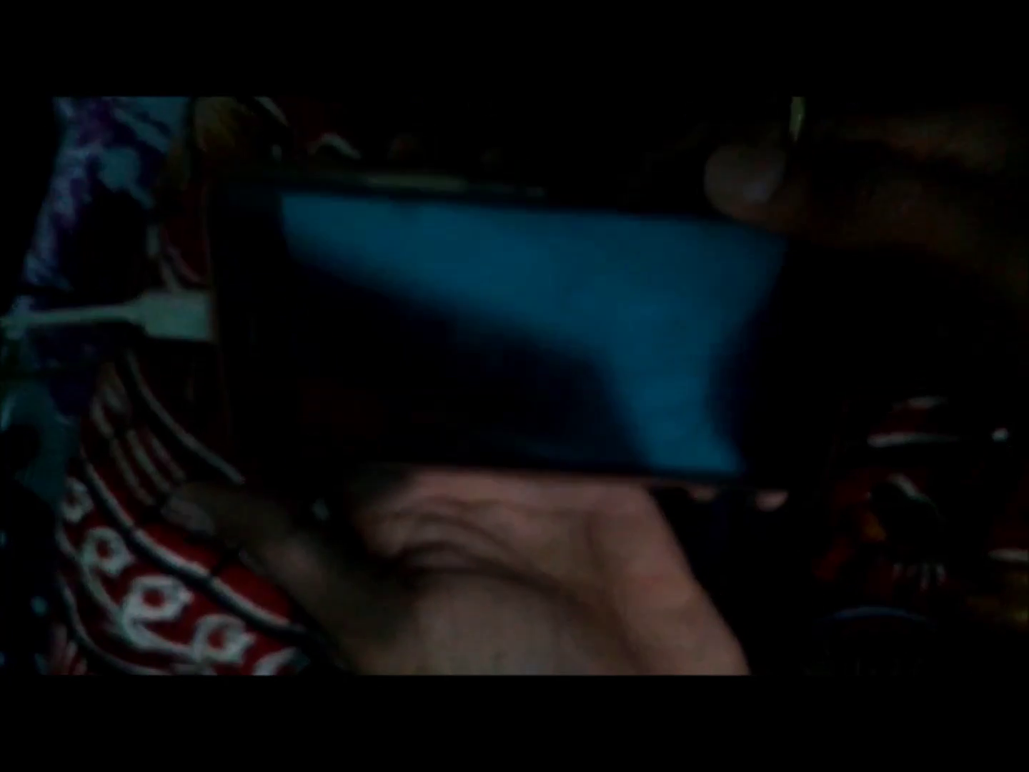